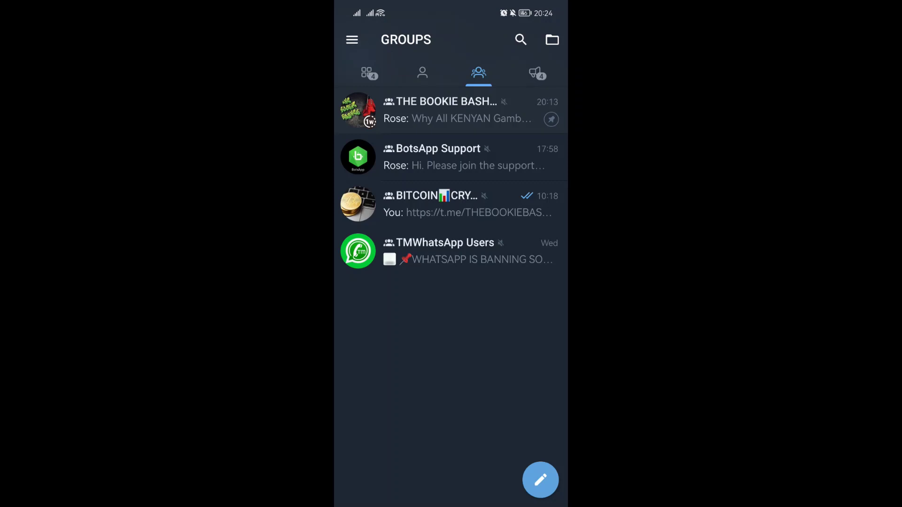
Step: Look up the Rose bot in search, then return and open THE BOOKIE BASHER group
click(520, 39)
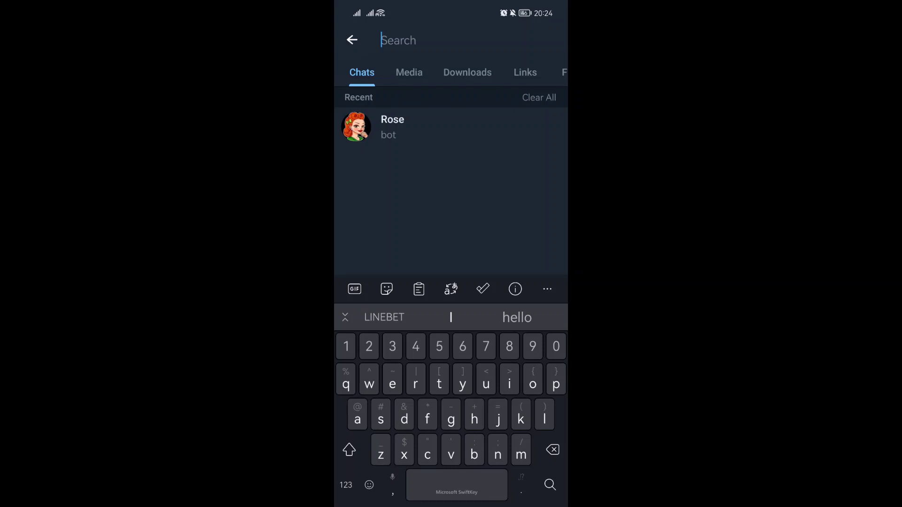
click(415, 384)
click(551, 451)
text(ros)
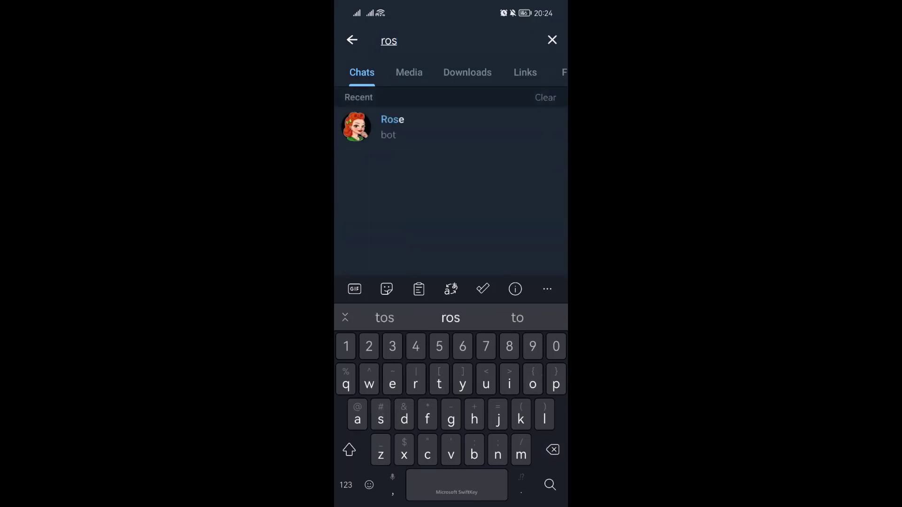
text(e)
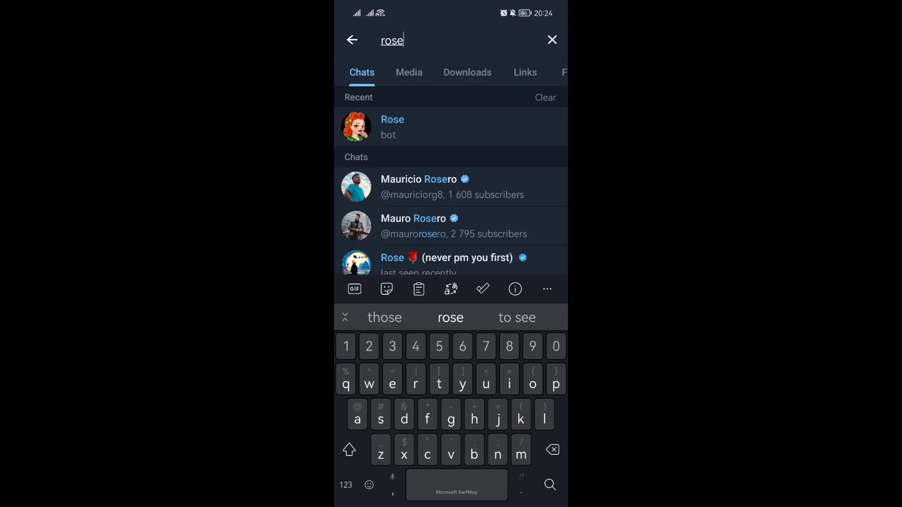
click(507, 126)
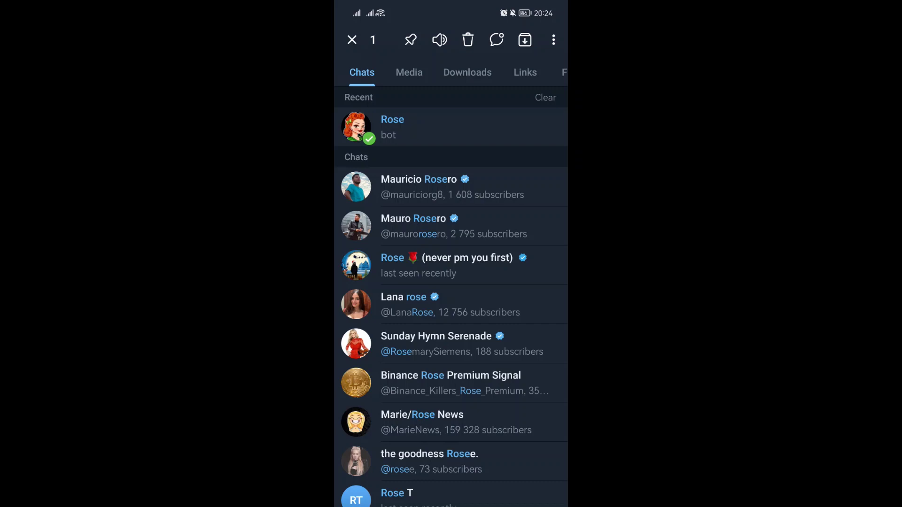
key(Escape)
key(Escape)
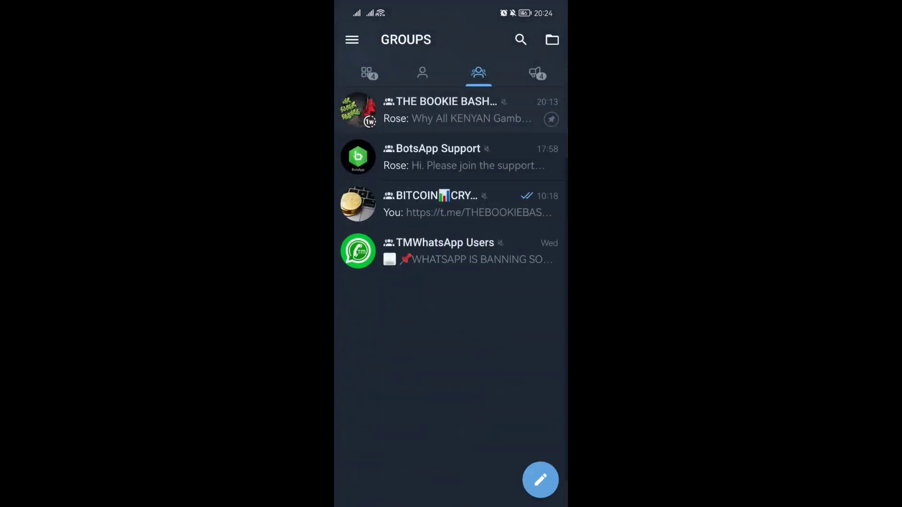
click(451, 110)
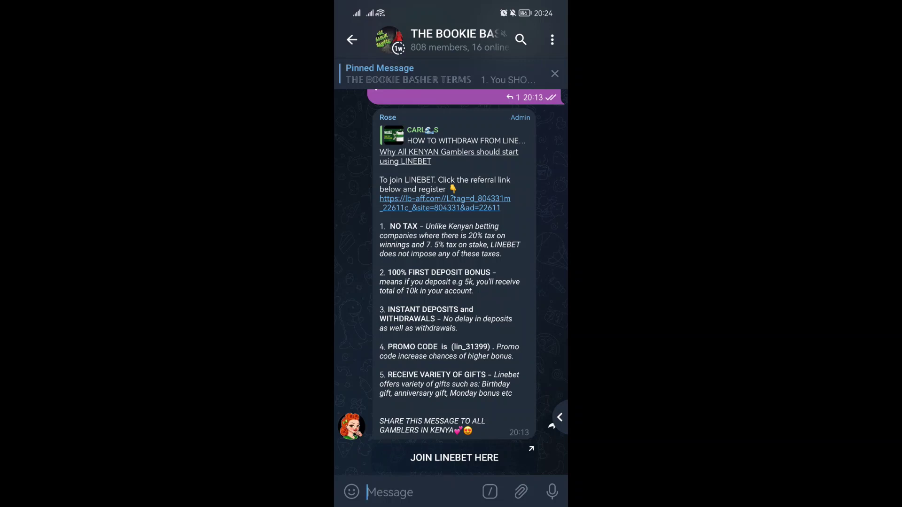
scroll(451, 282, up, 5)
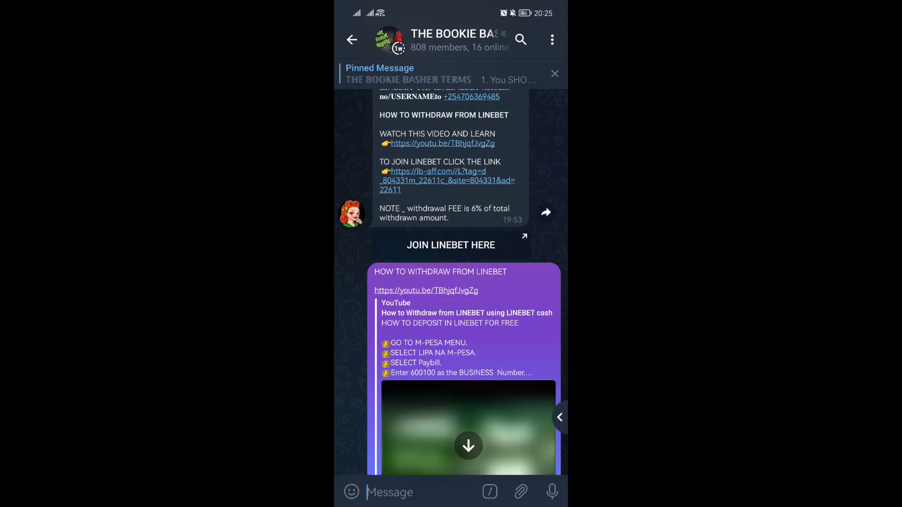
scroll(451, 282, down, 5)
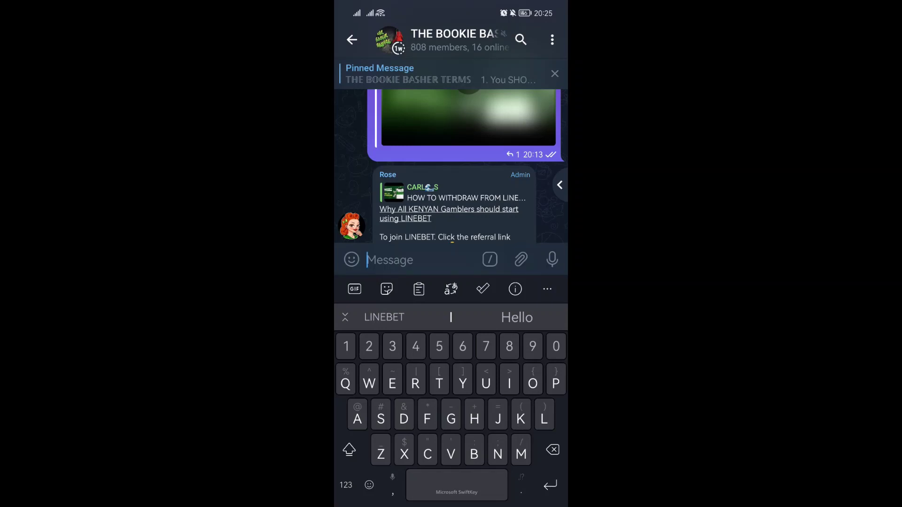
Step: Type the command '/filter withdraw' in the group's message box
click(346, 485)
click(463, 450)
text(/)
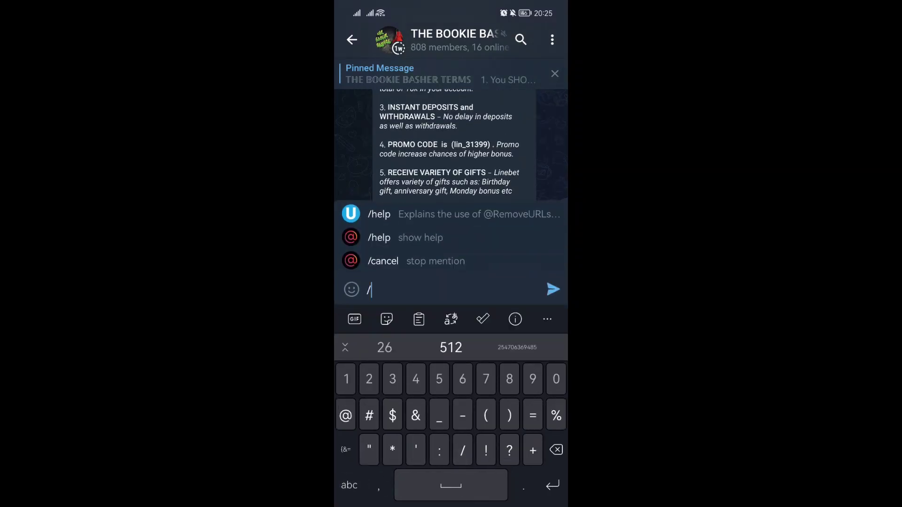
click(349, 485)
text(filt)
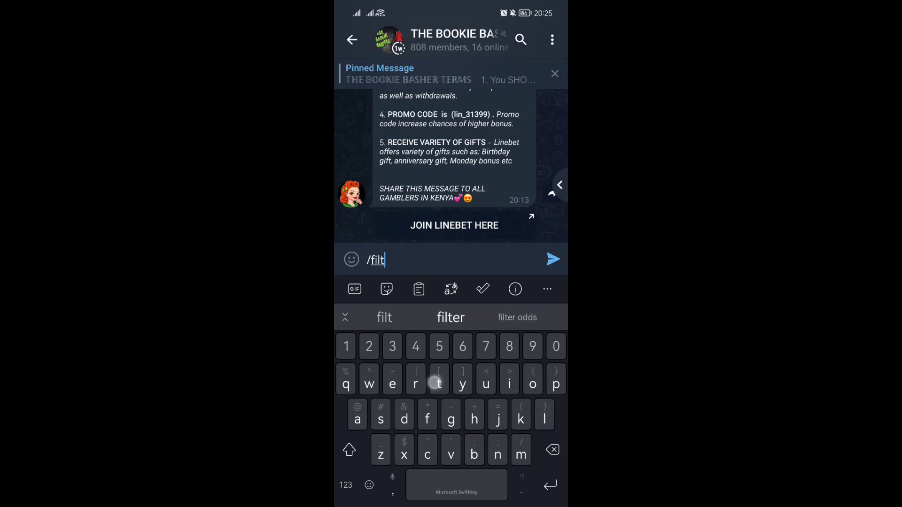
text(er)
click(451, 318)
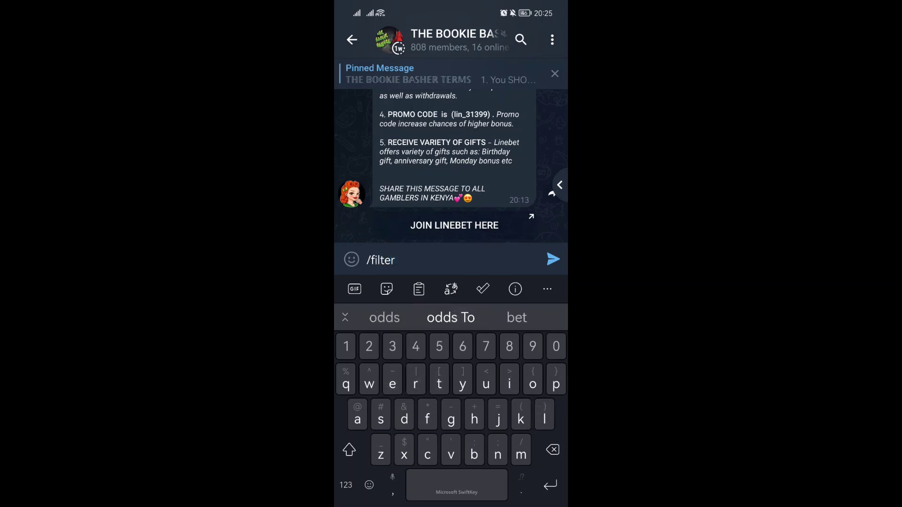
text(withdr)
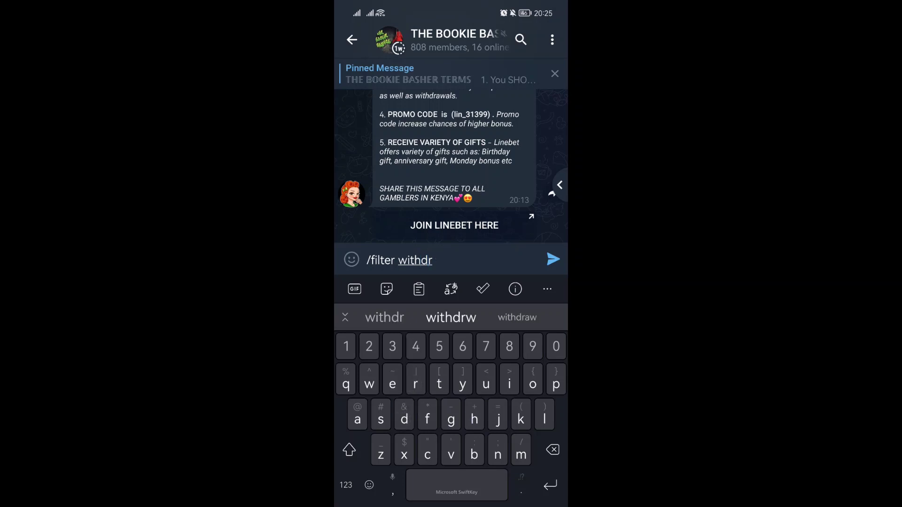
click(516, 318)
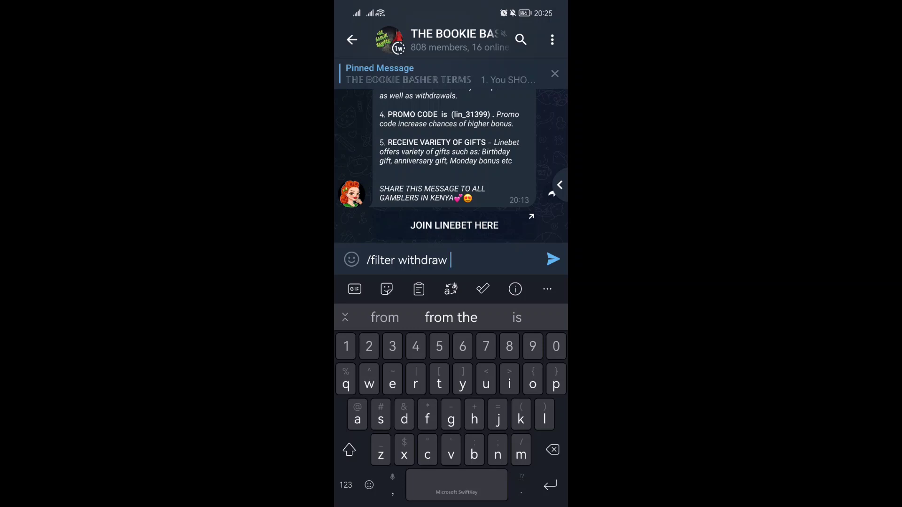
text(HOW TO )
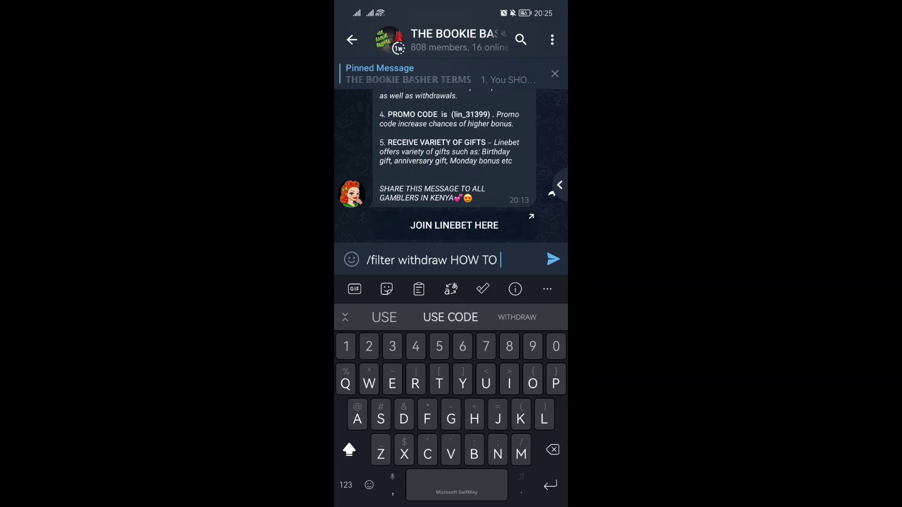
text(WITHADTW)
Step: Add the reply text 'HOW TO WITHDRAW FROM LINEBET.' and start a new line
key(BackSpace)
key(BackSpace)
key(BackSpace)
key(BackSpace)
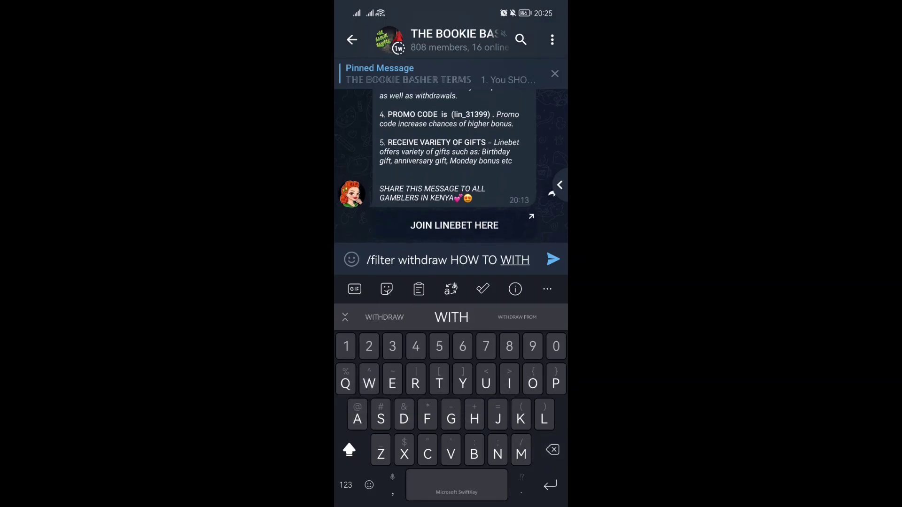
click(384, 317)
text(FROM LINE)
click(451, 317)
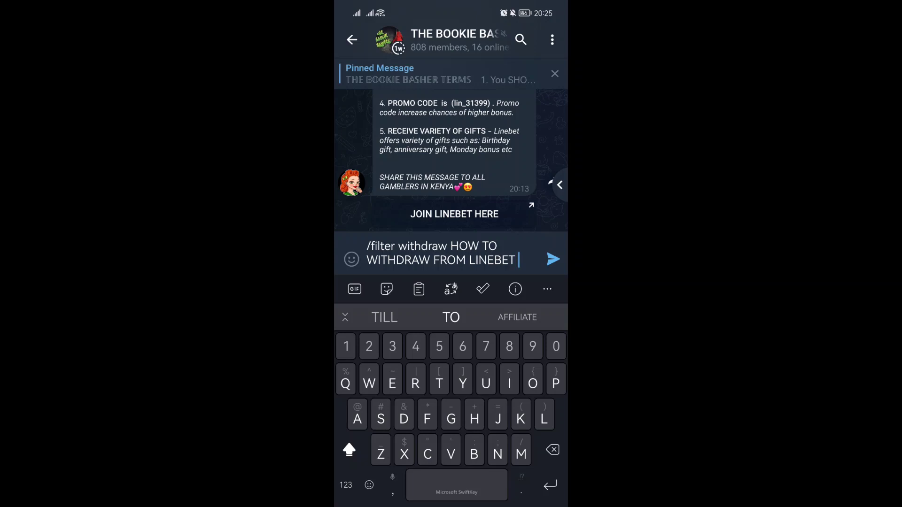
text(.)
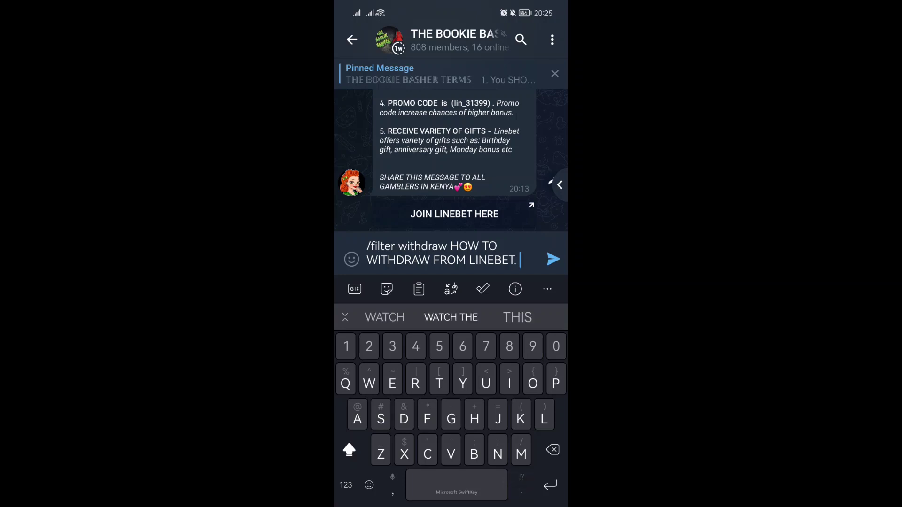
click(553, 259)
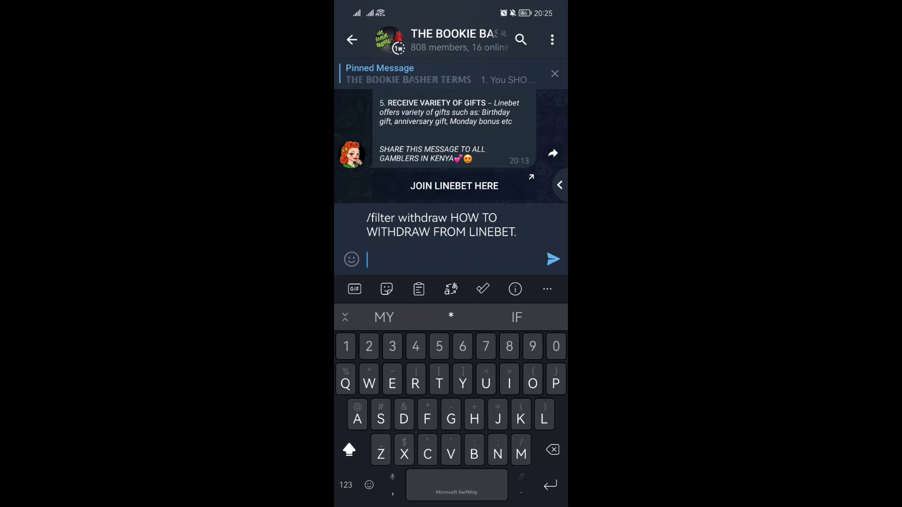
Step: Begin the second line with the button label '[WATCH HERE]'
click(346, 485)
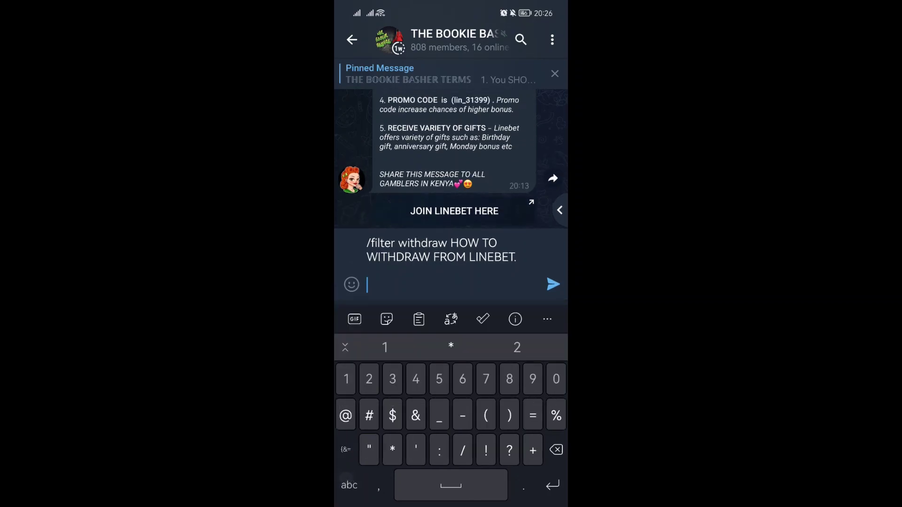
click(346, 454)
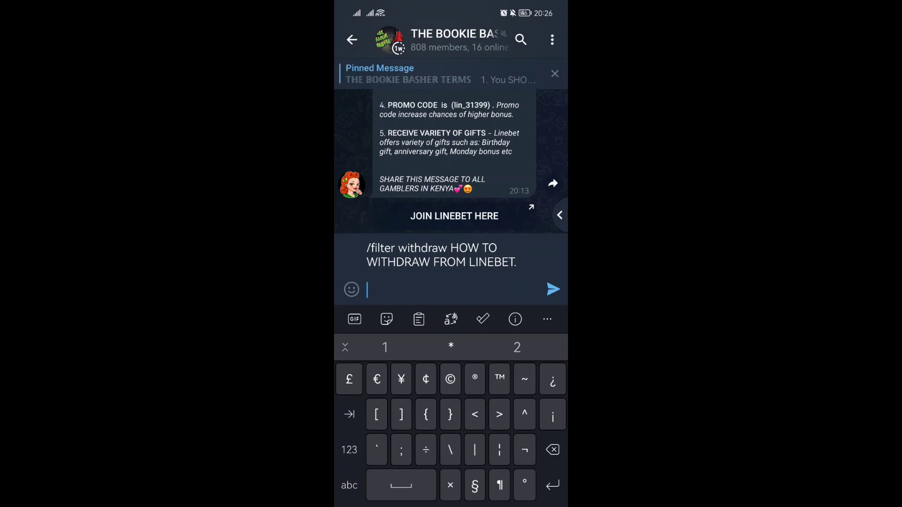
click(376, 414)
click(349, 485)
text([)
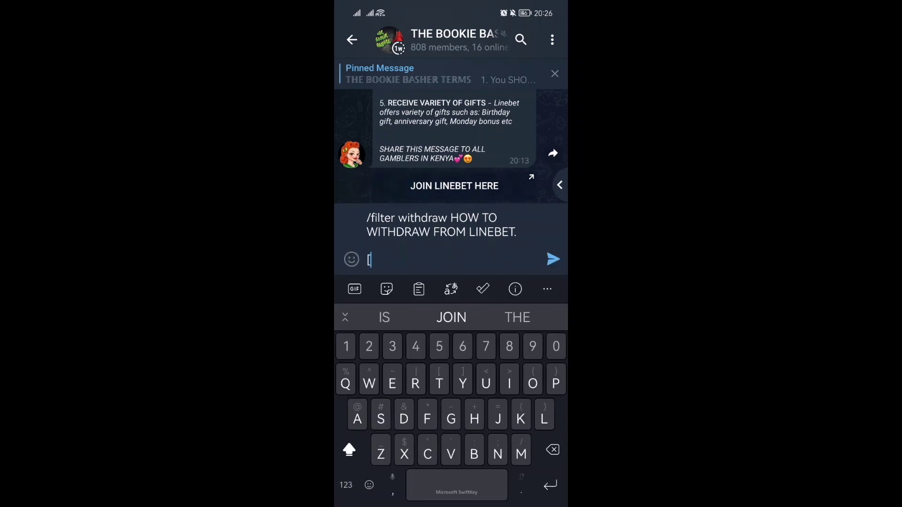
text(WATCH HERR)
key(BackSpace)
text(E)
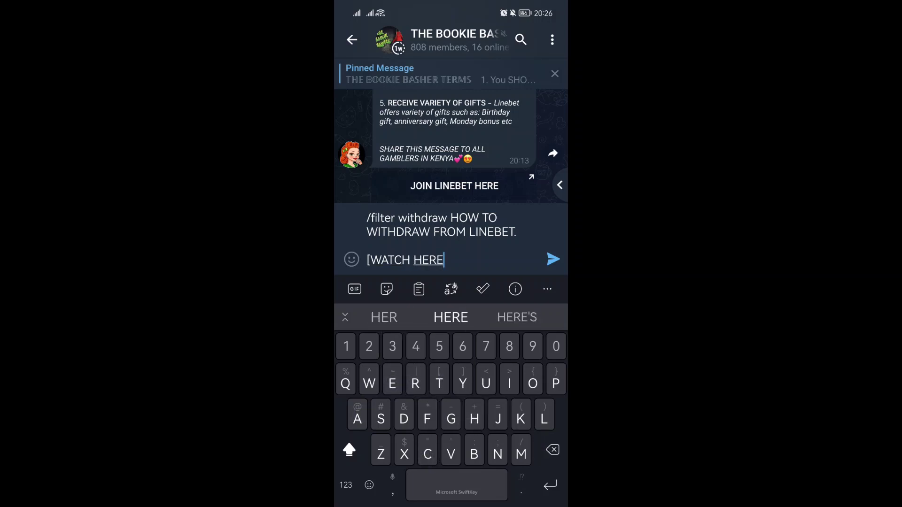
click(345, 485)
click(346, 449)
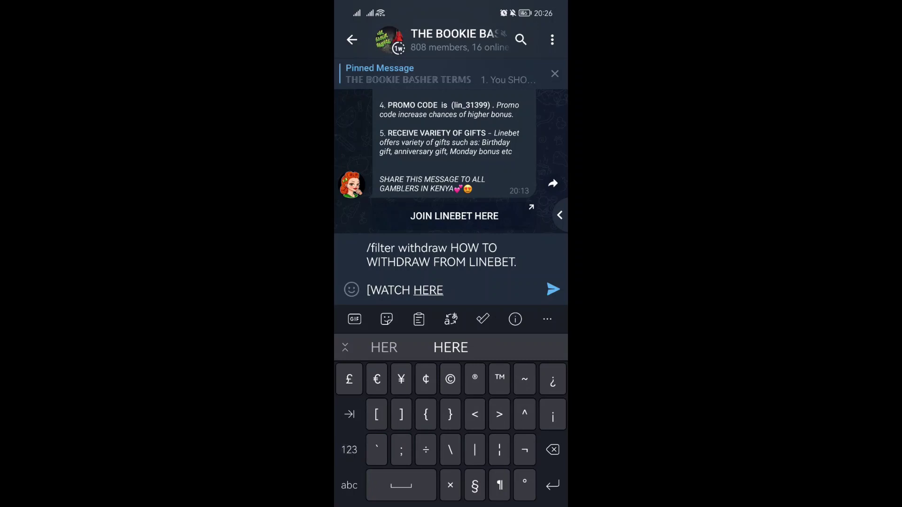
click(401, 415)
Step: Follow the label with '(buttonurl:' to start the button's link part
click(552, 450)
click(349, 485)
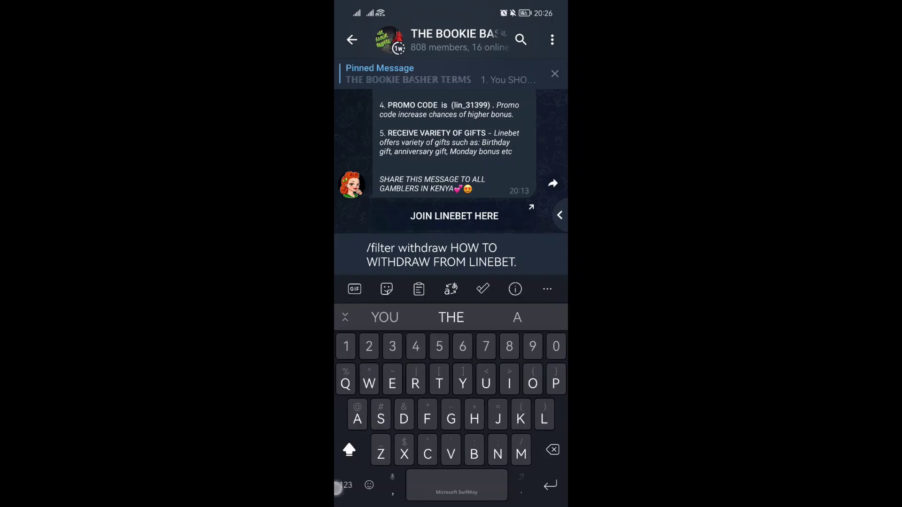
text([WATCH HERE])
click(348, 485)
click(486, 415)
text([WATCH HERE]()
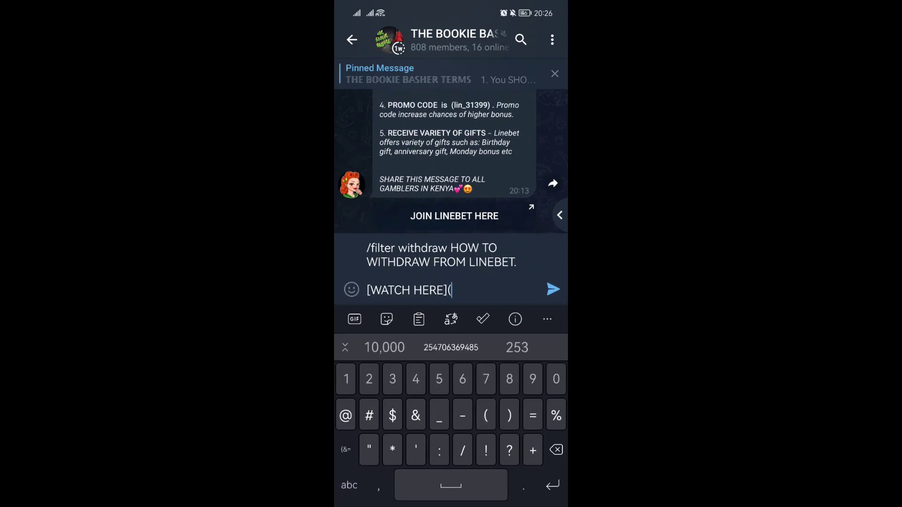
click(348, 484)
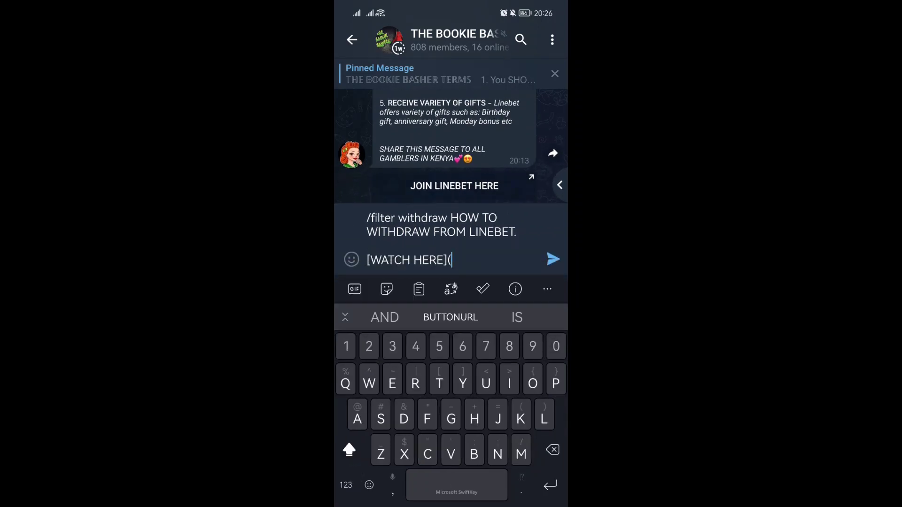
click(349, 449)
click(473, 455)
click(384, 317)
text(buttonurl)
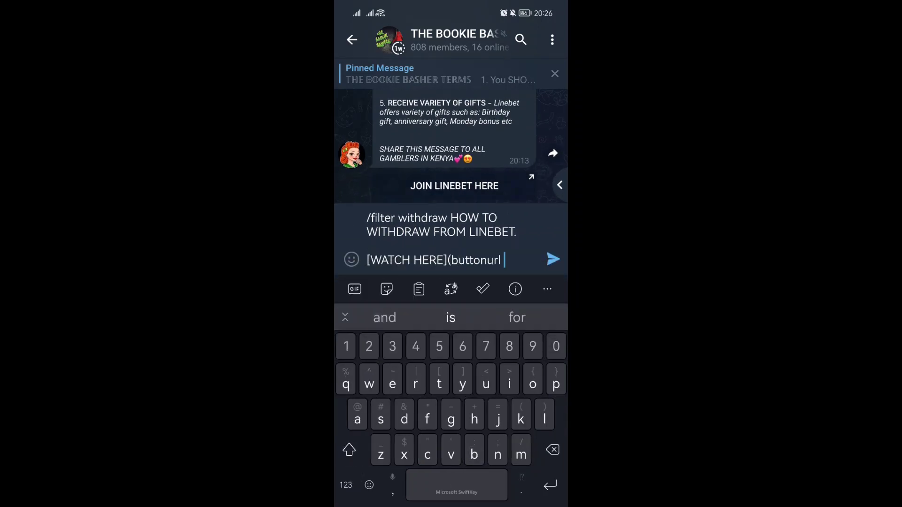
click(553, 449)
click(346, 485)
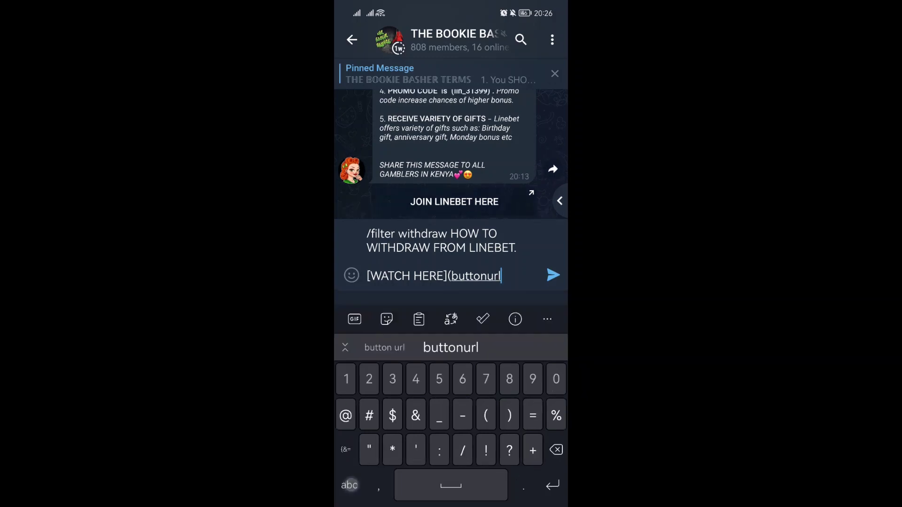
click(439, 450)
click(349, 485)
text(:)
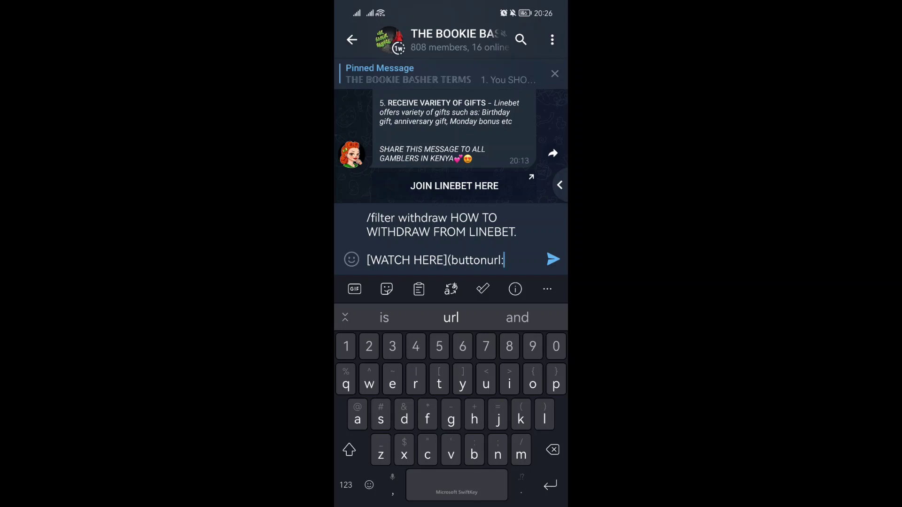
drag(509, 84, 509, 141)
scroll(465, 148, down, 5)
drag(503, 162, 503, 189)
Step: Copy the earlier youtu.be link, paste it after 'buttonurl:' and close it with ')'
click(446, 157)
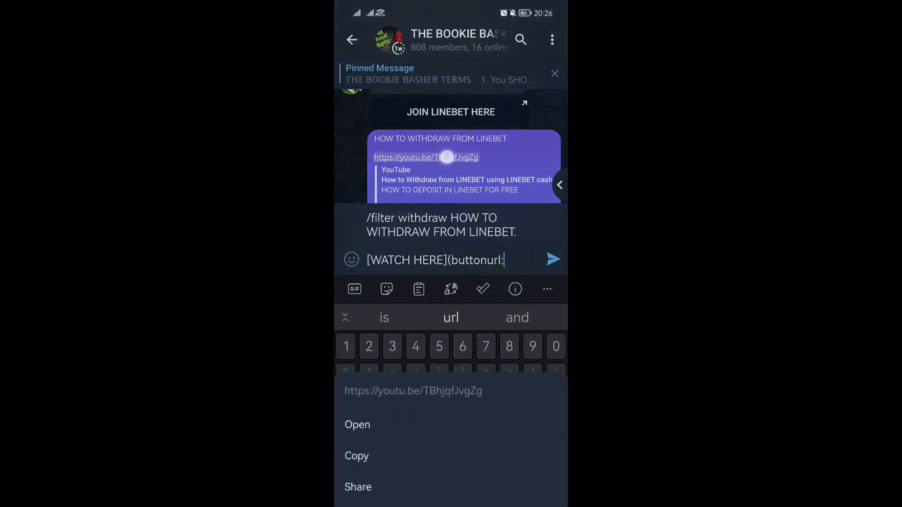
click(356, 455)
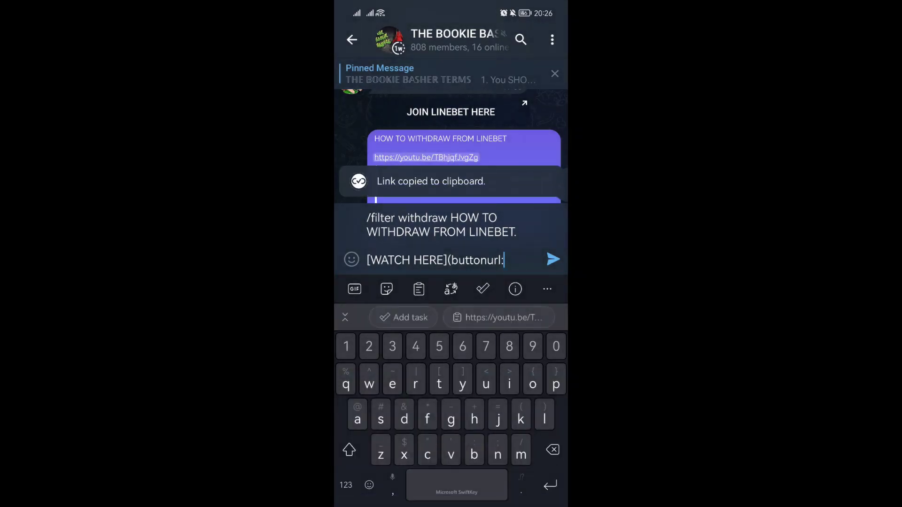
click(516, 262)
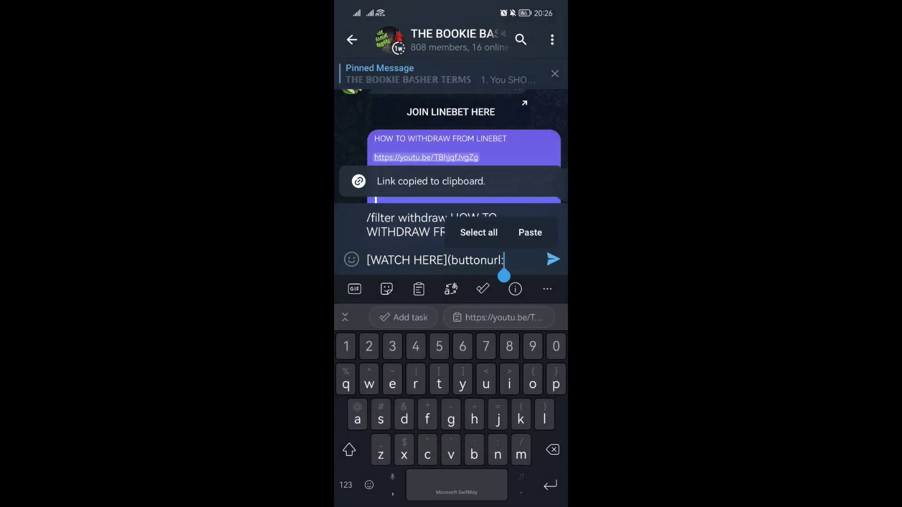
click(534, 232)
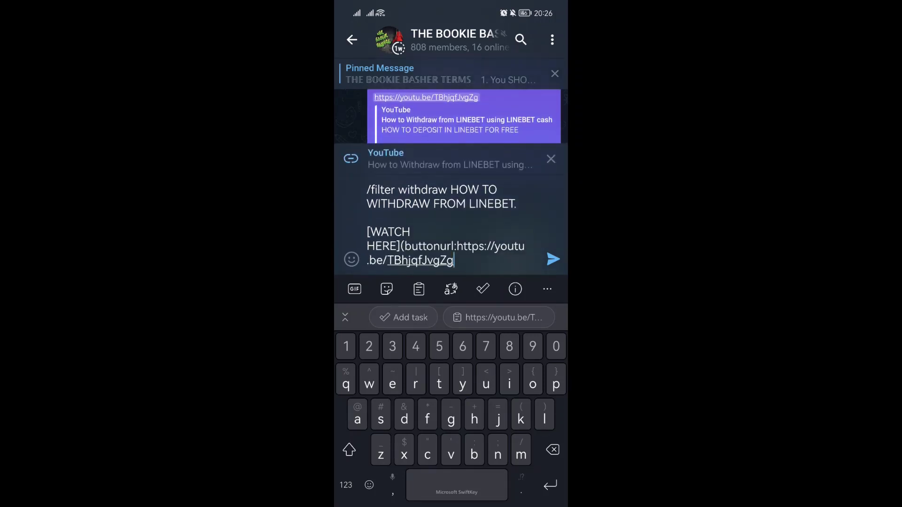
click(346, 484)
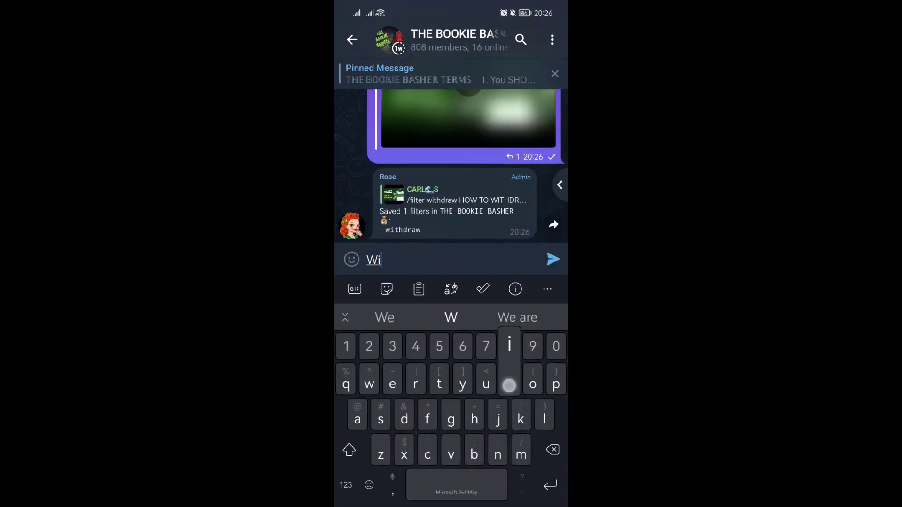
text(thadtw)
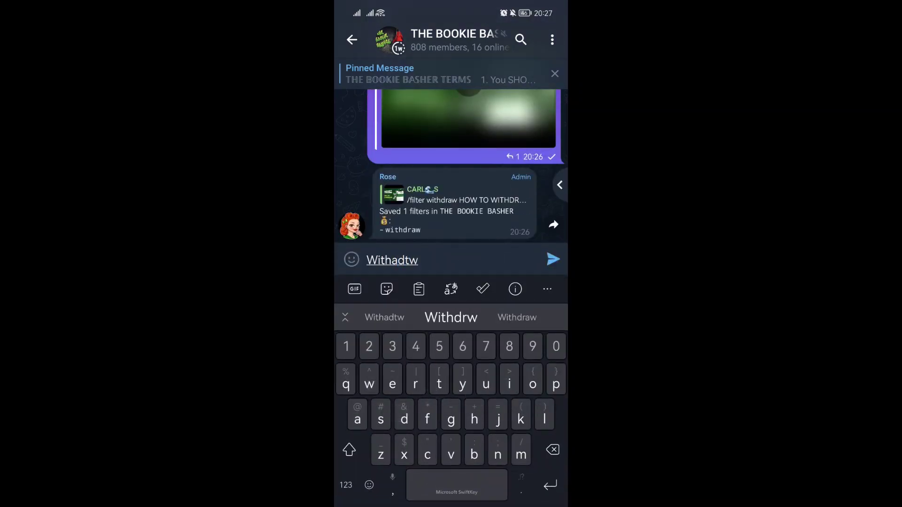
Step: Send 'Withdraw' and then 'WITHDRAW', checking Rose replies with the WATCH HERE button
click(451, 317)
click(553, 260)
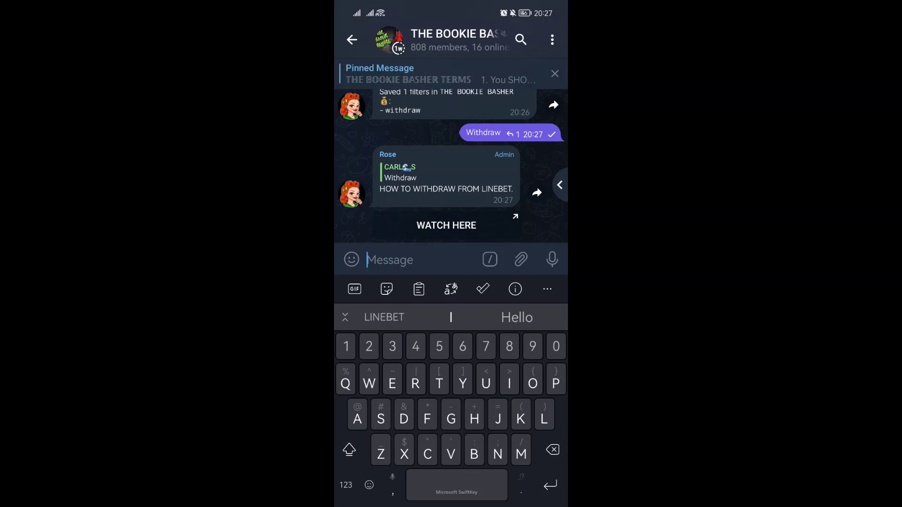
text(WI)
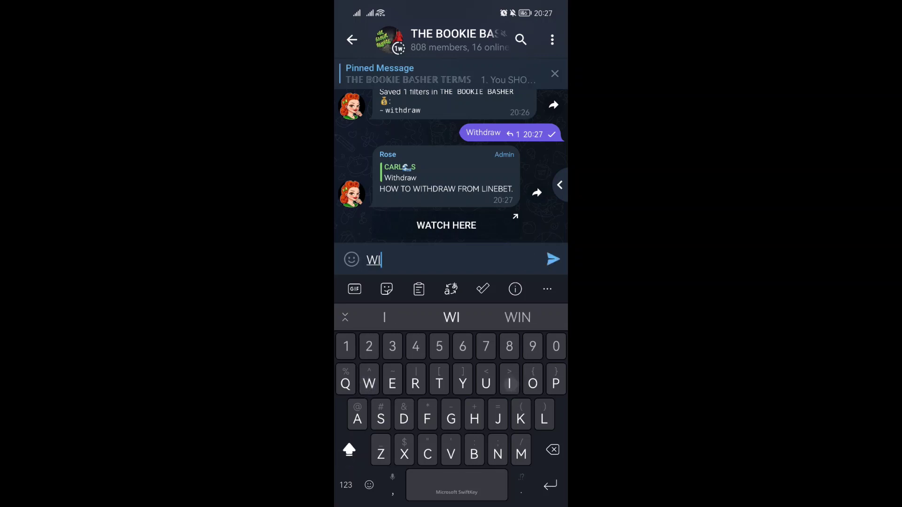
text(THAD)
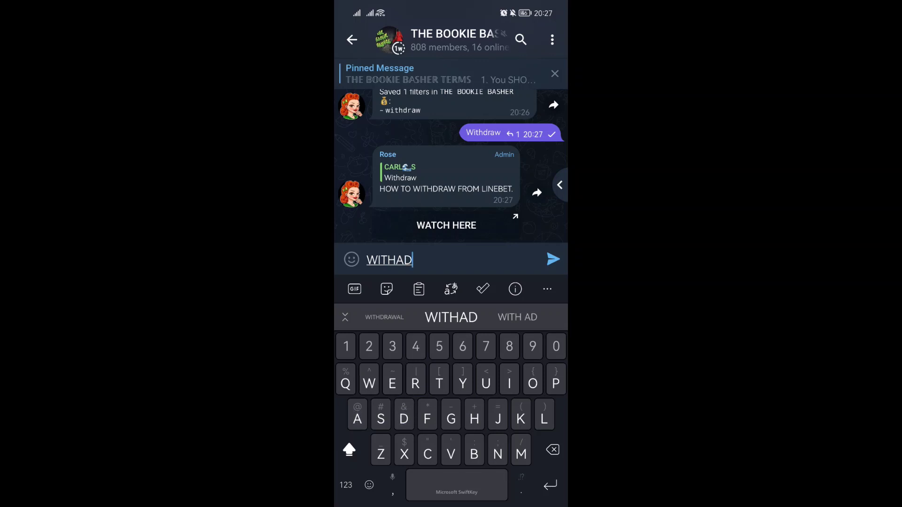
key(BackSpace)
key(BackSpace)
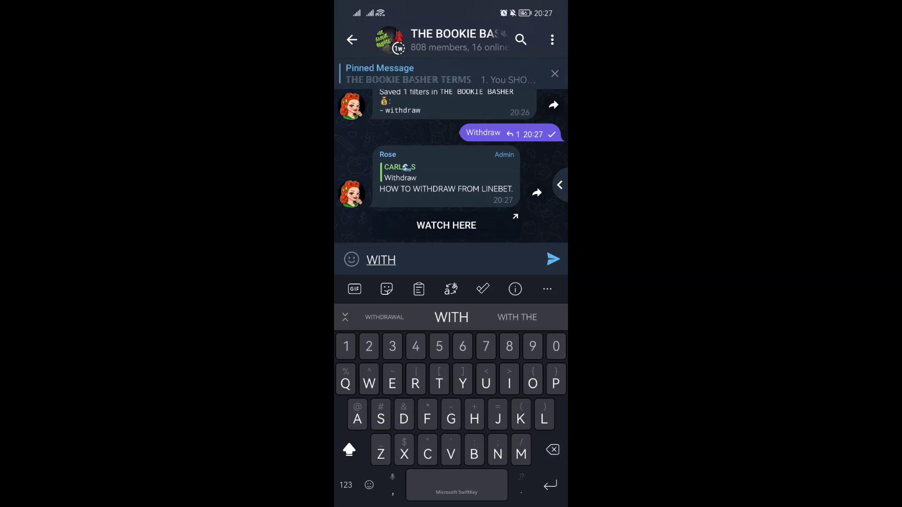
text(DARW)
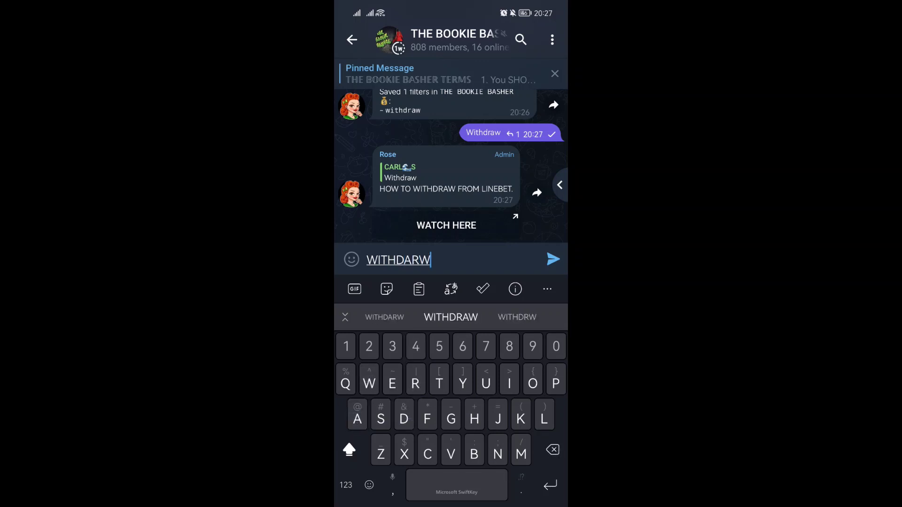
key(BackSpace)
key(BackSpace)
key(BackSpace)
text(RAW)
click(553, 259)
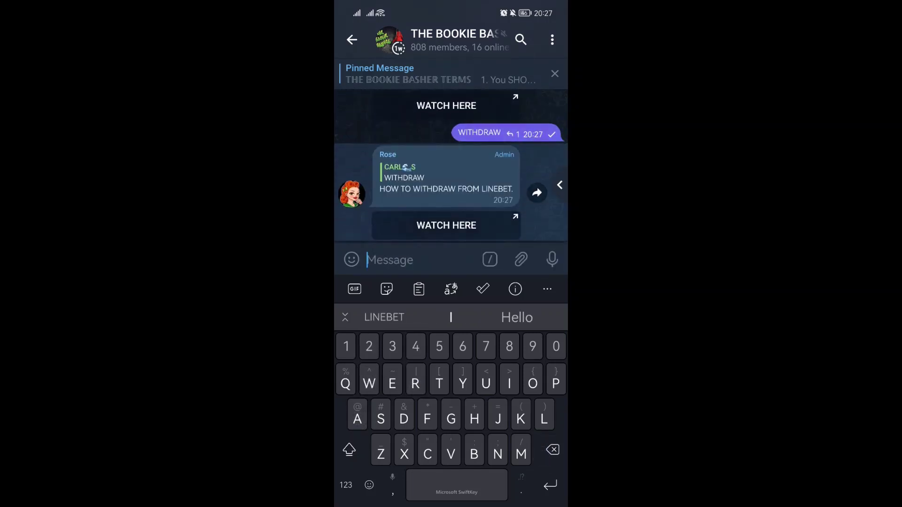